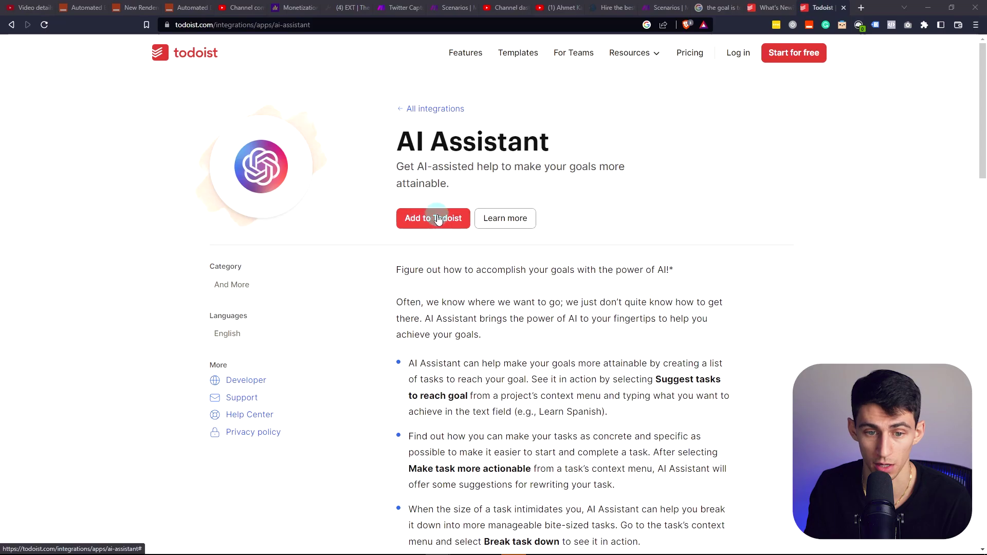
Install the AI Assistant integration, signing in with Google and confirming the install
left_click(207, 24)
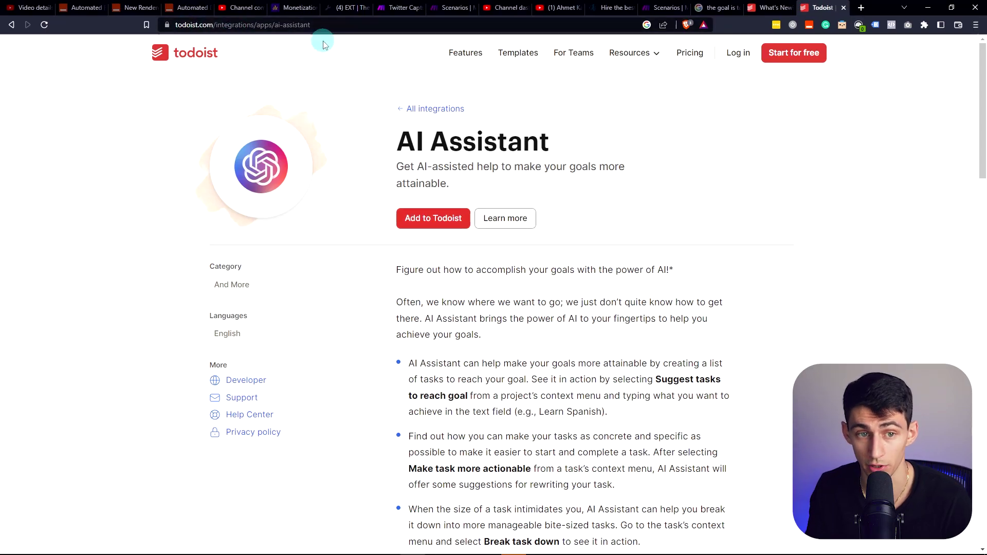
left_click(417, 218)
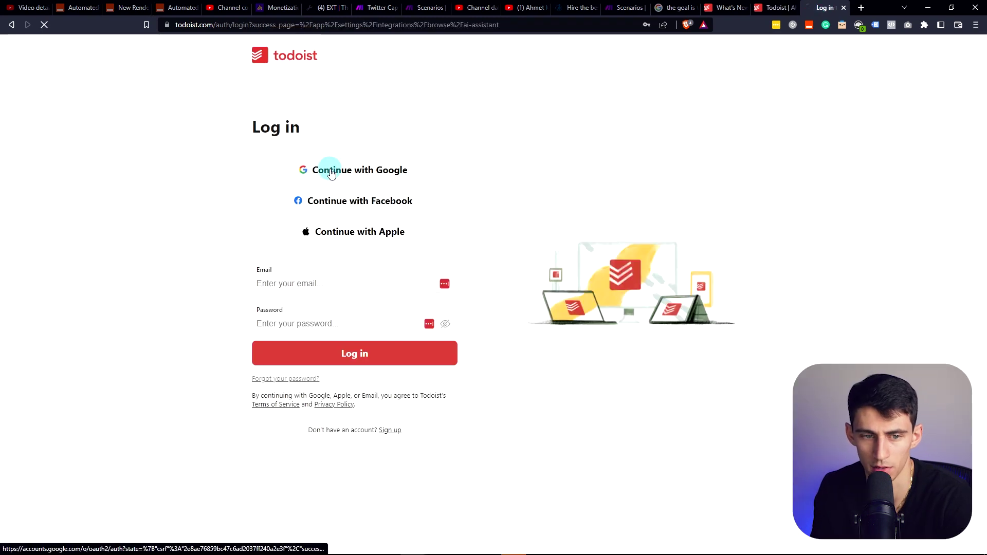
left_click(330, 171)
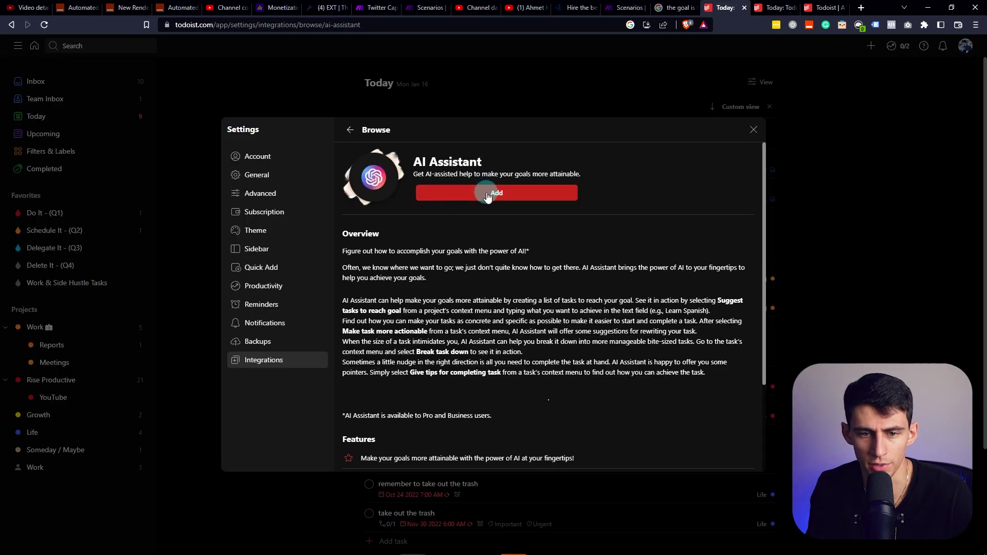
left_click(487, 197)
left_click(611, 184)
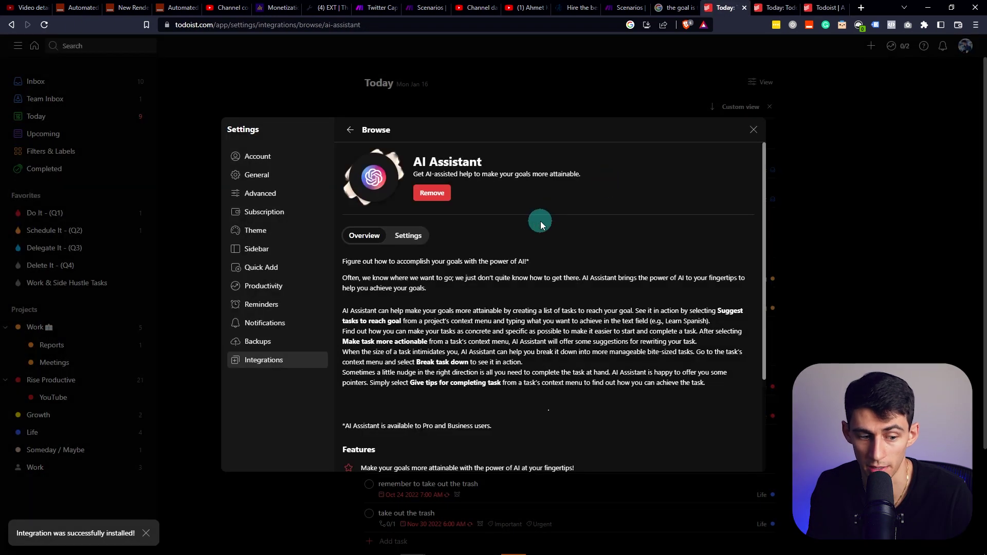
scroll(540, 224, "down", 2)
scroll(541, 224, "up", 2)
scroll(540, 224, "down", 3)
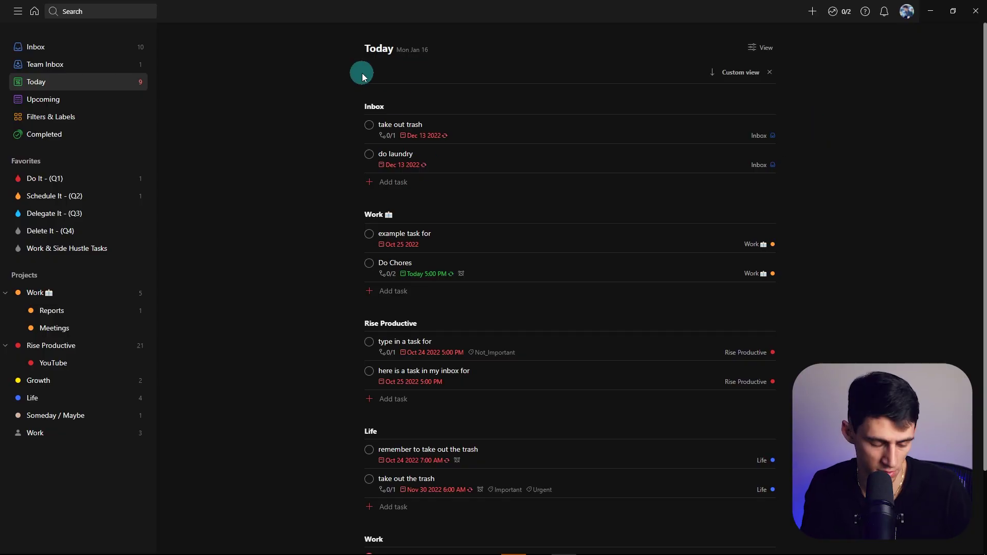
Quick-add the task 'record youtube video today at 5pm' and open its actions menu
key("q")
type("reco")
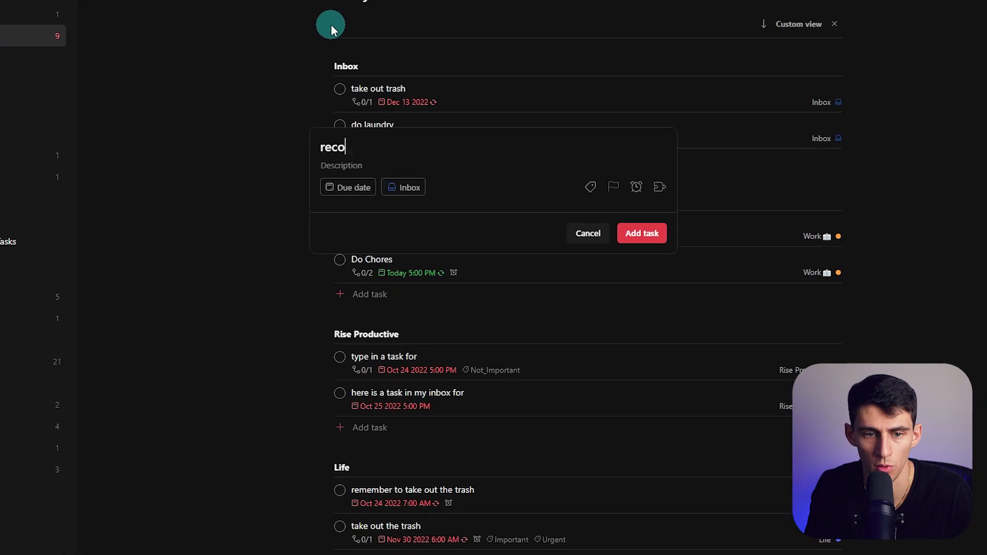
type("rd youtube v")
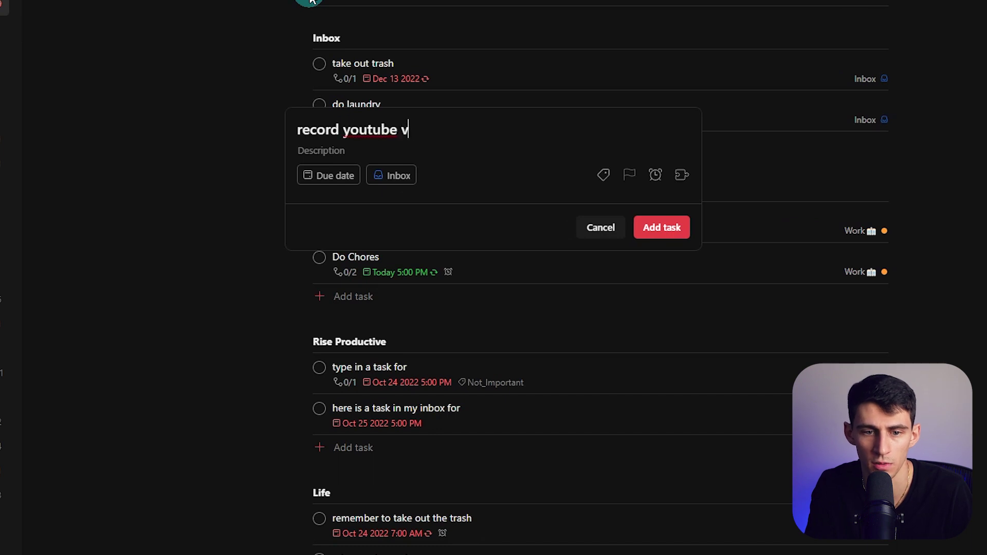
type("ideo today at 5pm")
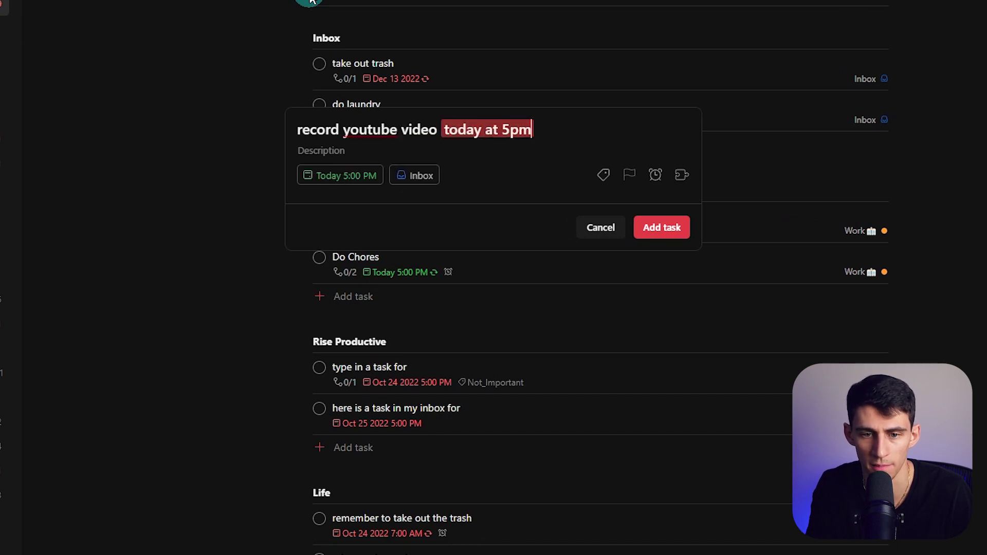
key("Return")
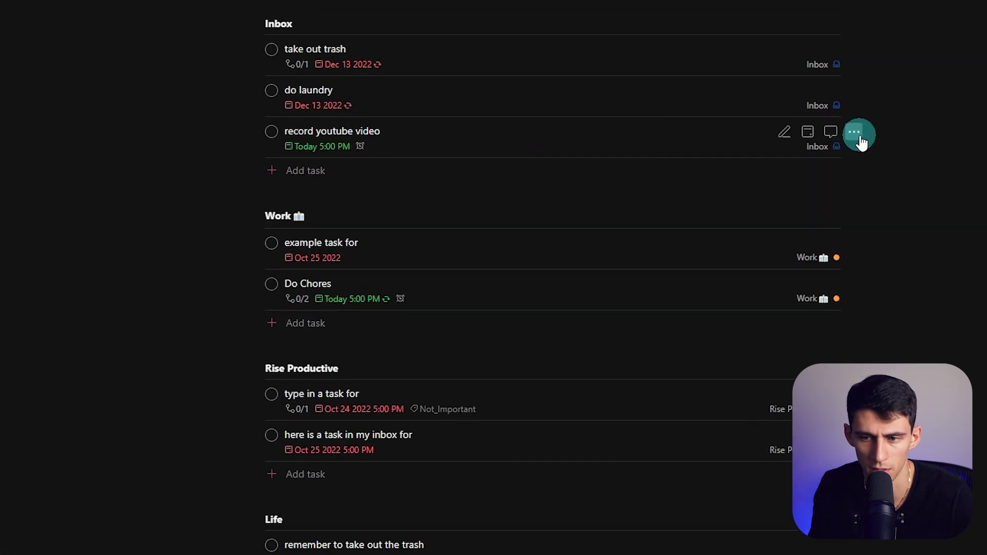
left_click(901, 146)
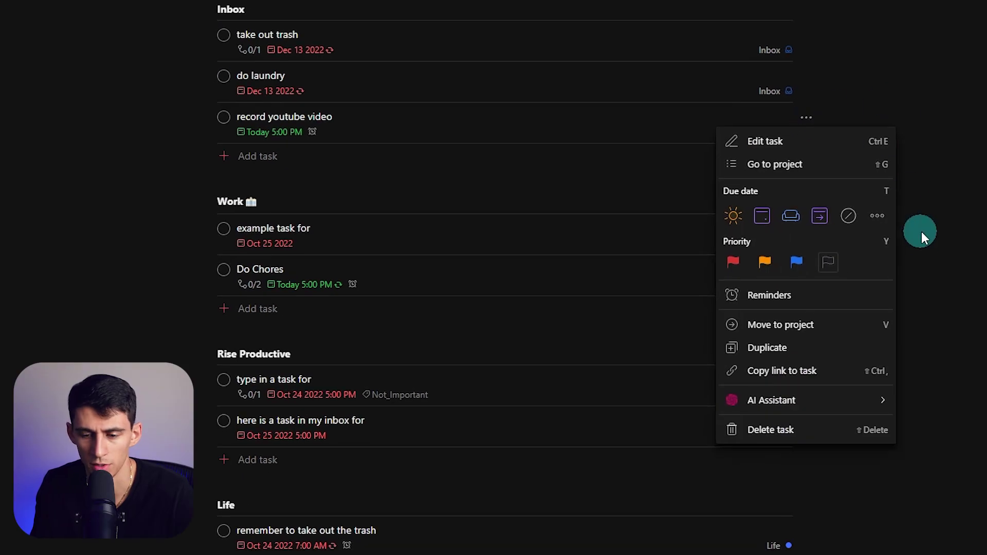
Get AI tips for the record youtube video task, grant permissions, and save them as a comment
left_click(774, 403)
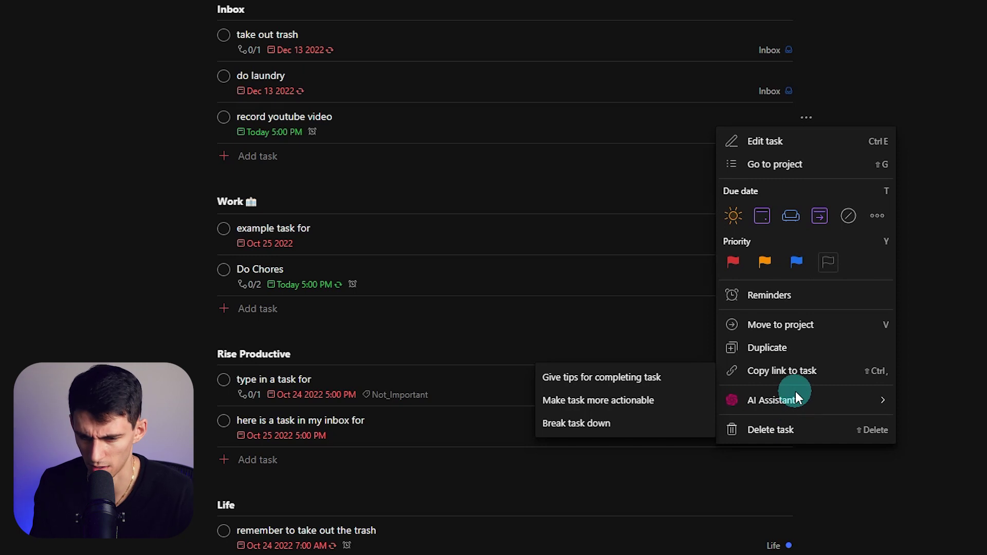
left_click(652, 378)
left_click(520, 272)
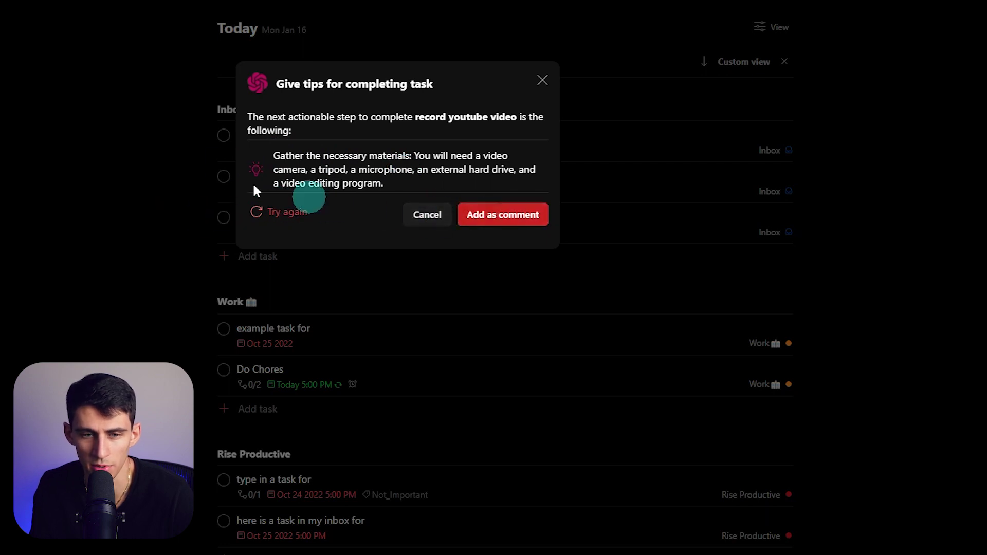
left_click_drag(271, 157, 320, 159)
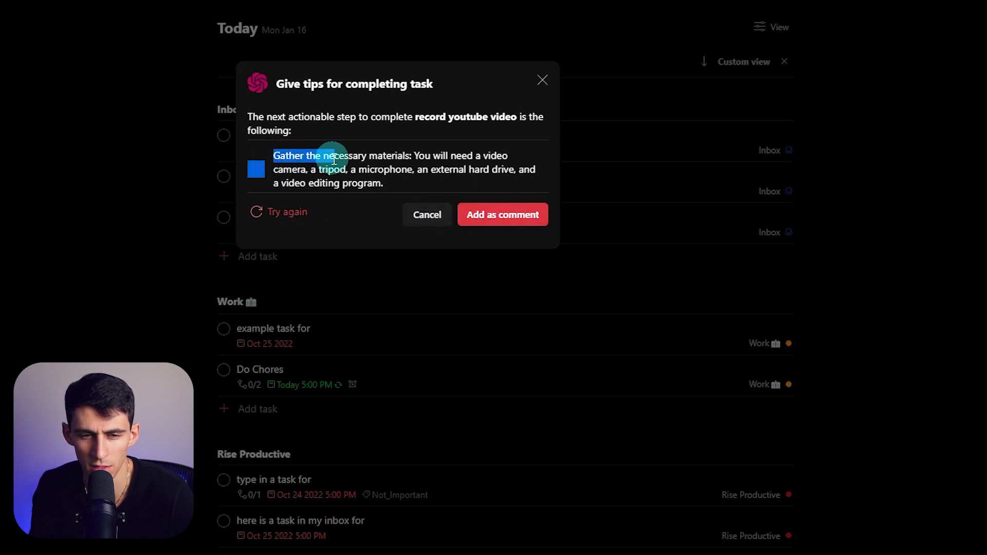
left_click(375, 161)
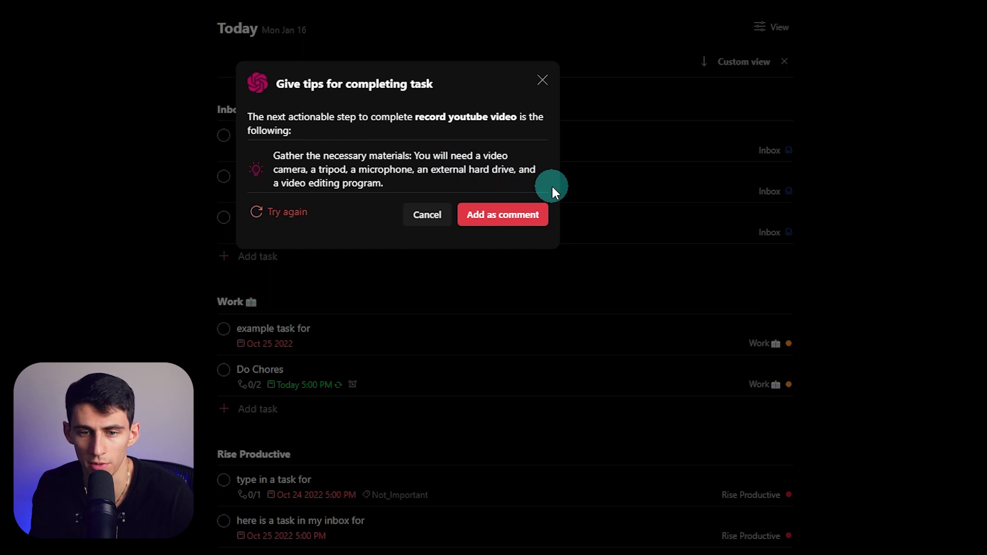
left_click(517, 220)
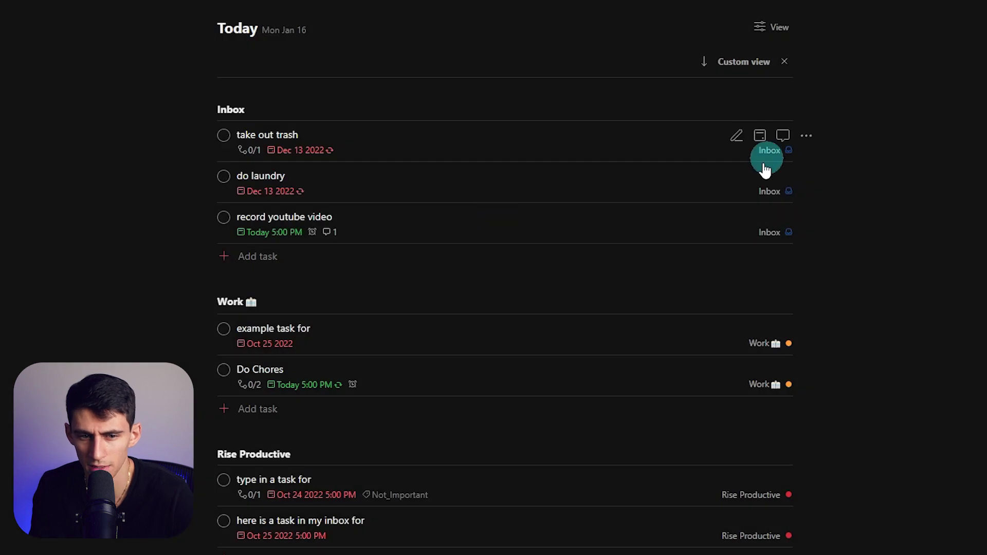
Have the AI break the record youtube video task into six sub-tasks and add them
left_click(783, 221)
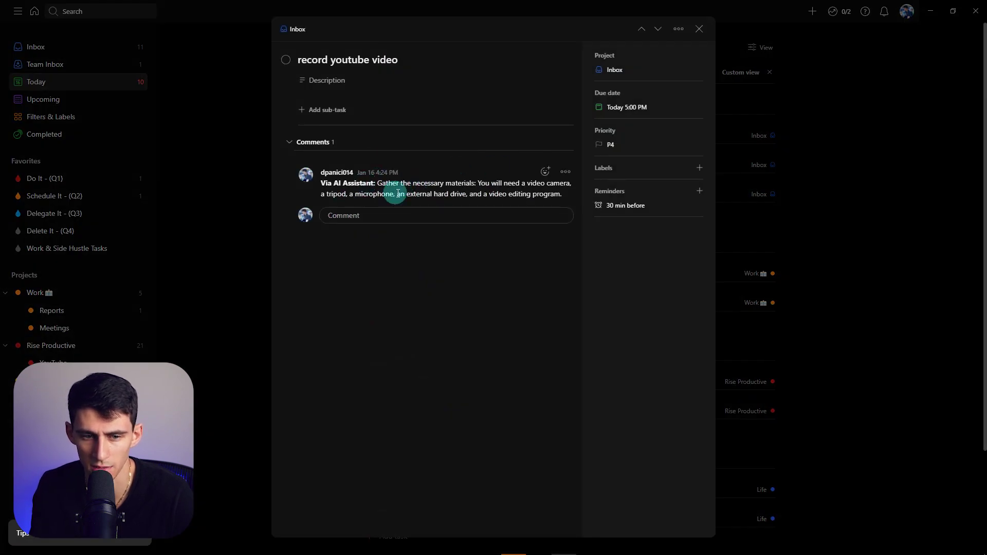
left_click(679, 28)
mouse_move(583, 160)
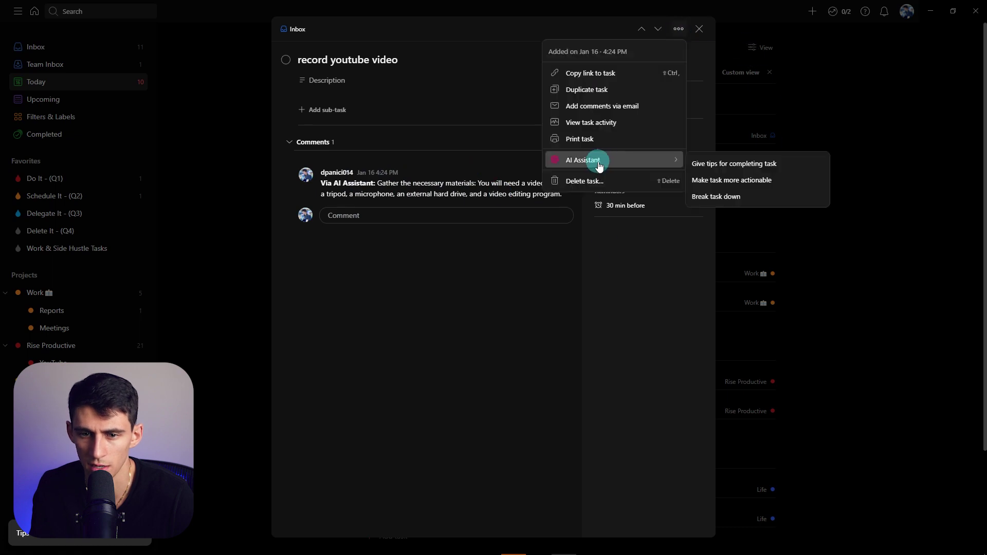
left_click(737, 198)
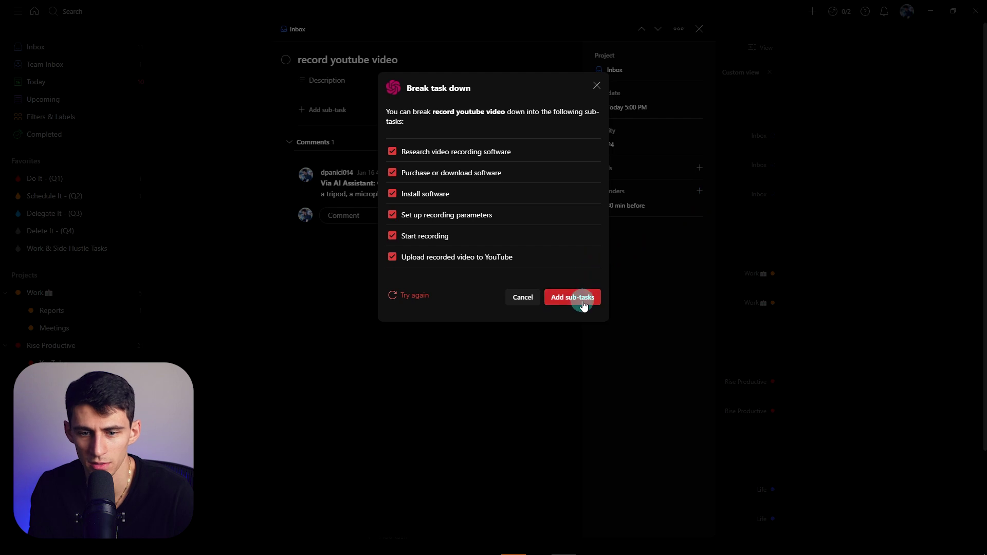
left_click(579, 298)
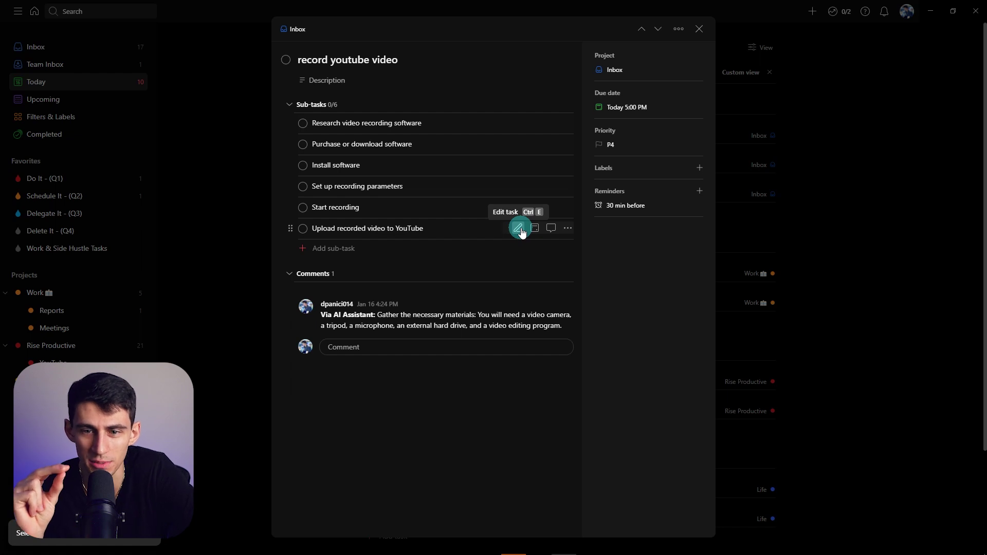
left_click(679, 29)
mouse_move(609, 160)
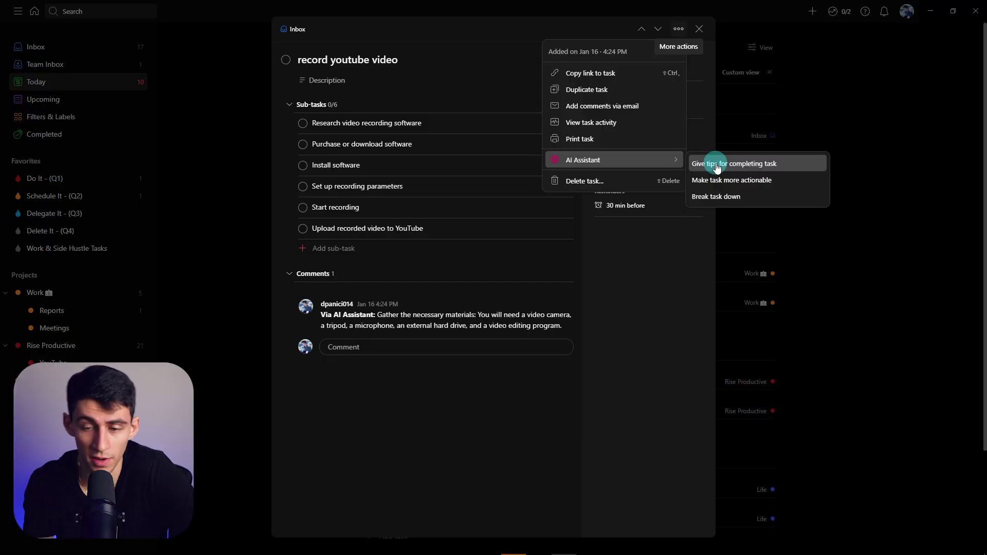
Accept the AI rewrite 'Record a video on YouTube.' as the title and return to Today
left_click(720, 181)
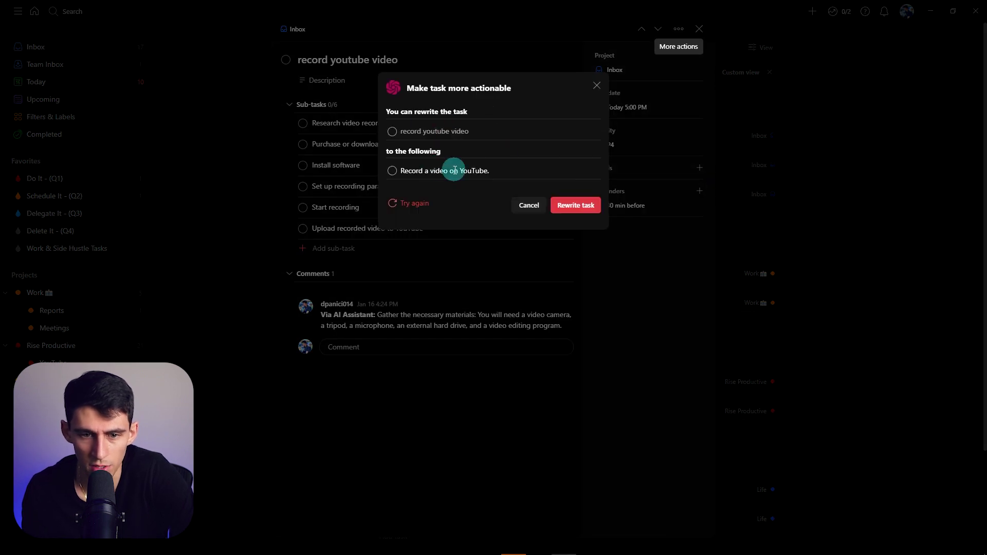
left_click(585, 208)
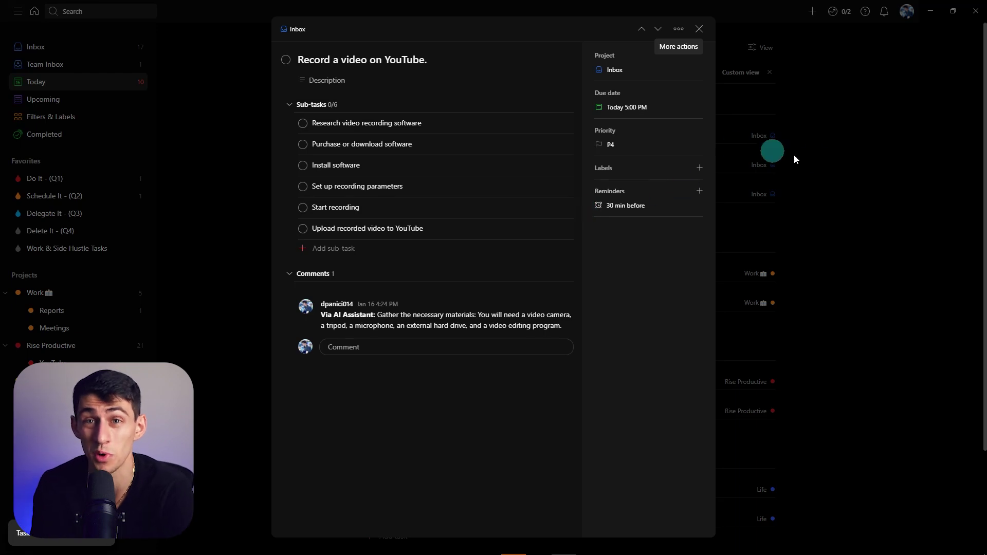
left_click(827, 162)
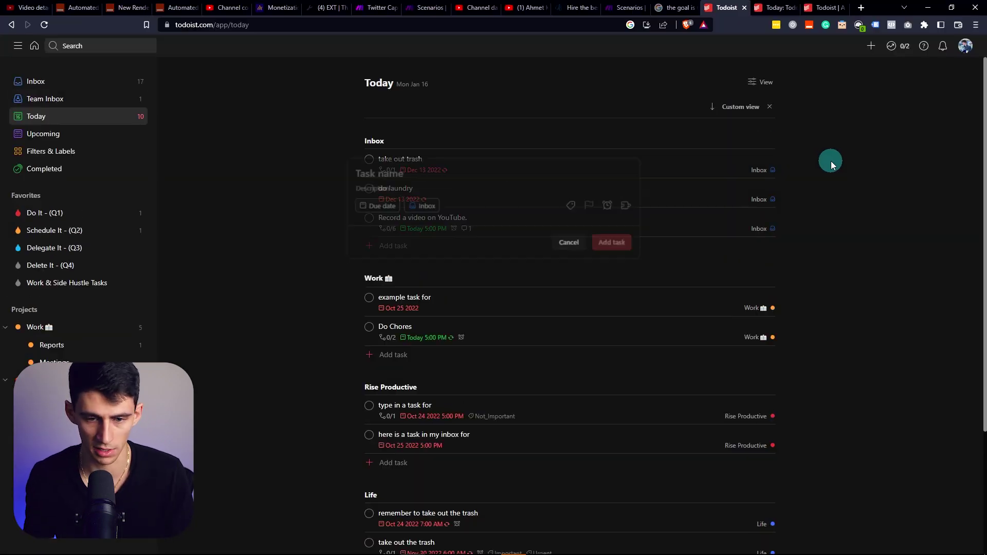
type("qtacso")
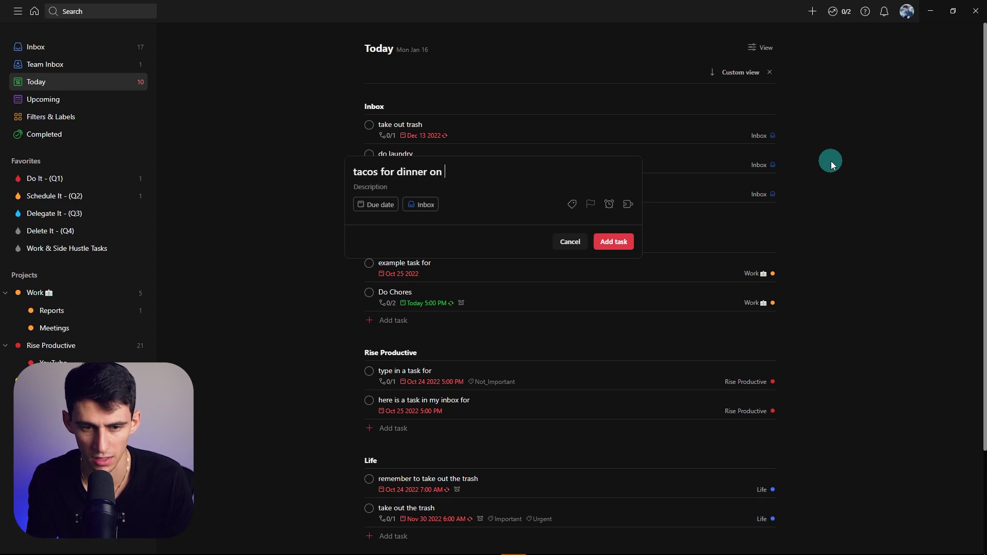
type("tuesday")
Add the 'tacos for dinner' task, go to Inbox and open its actions
key("Return")
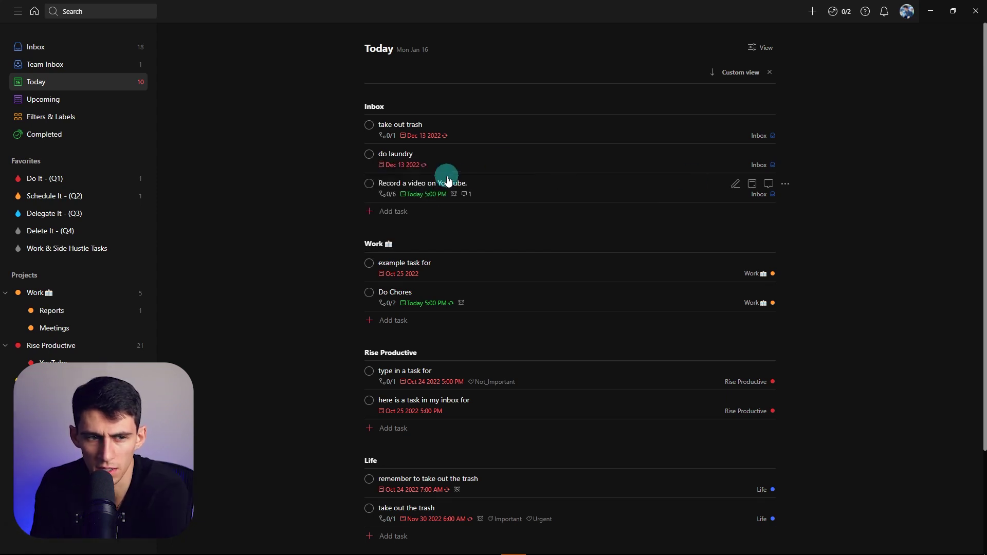
scroll(561, 194, "down", 2)
key("g")
key("i")
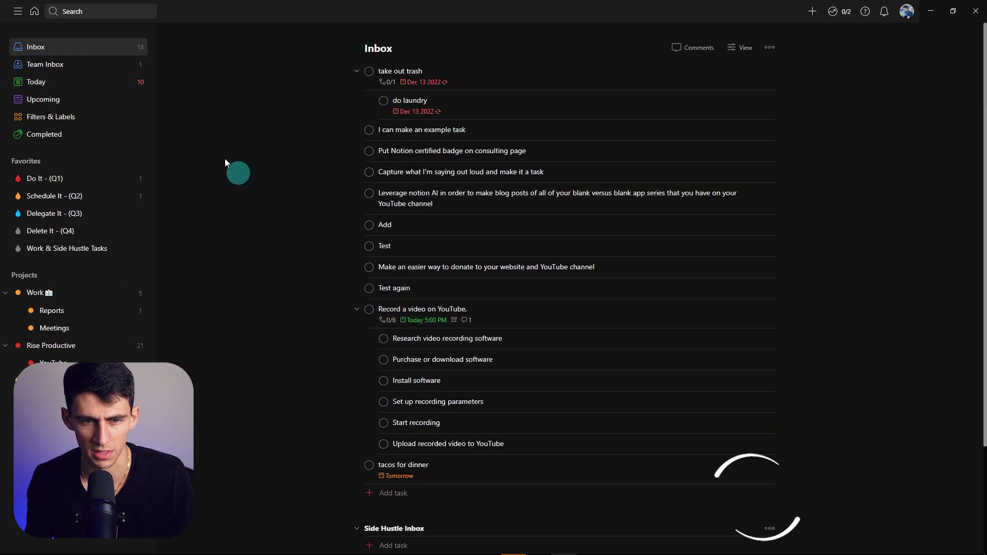
scroll(494, 154, "down", 2)
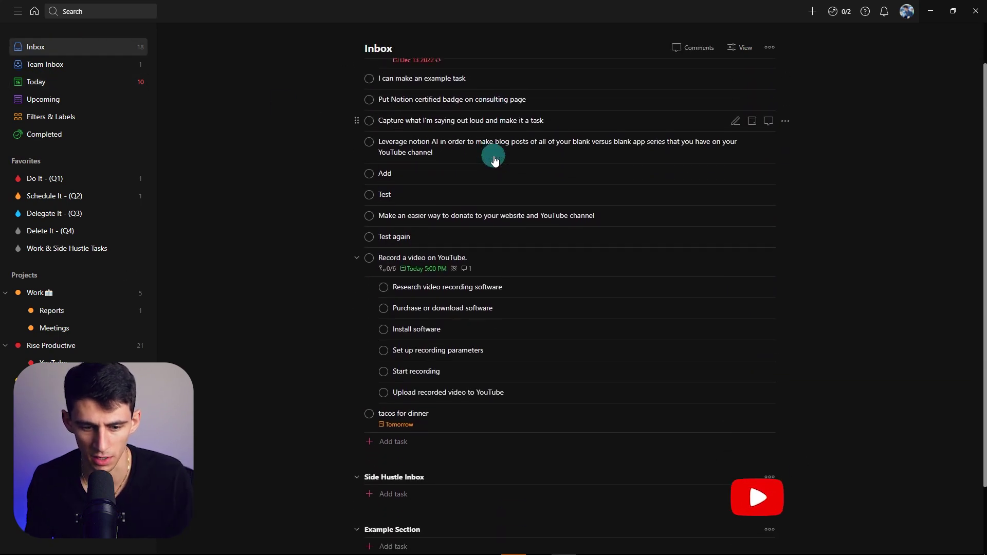
left_click(446, 364)
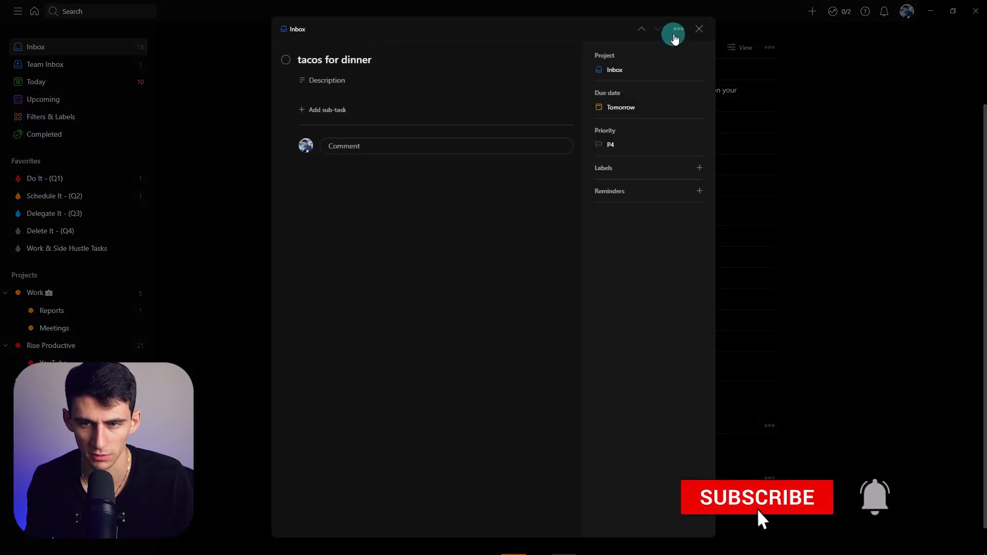
left_click(677, 30)
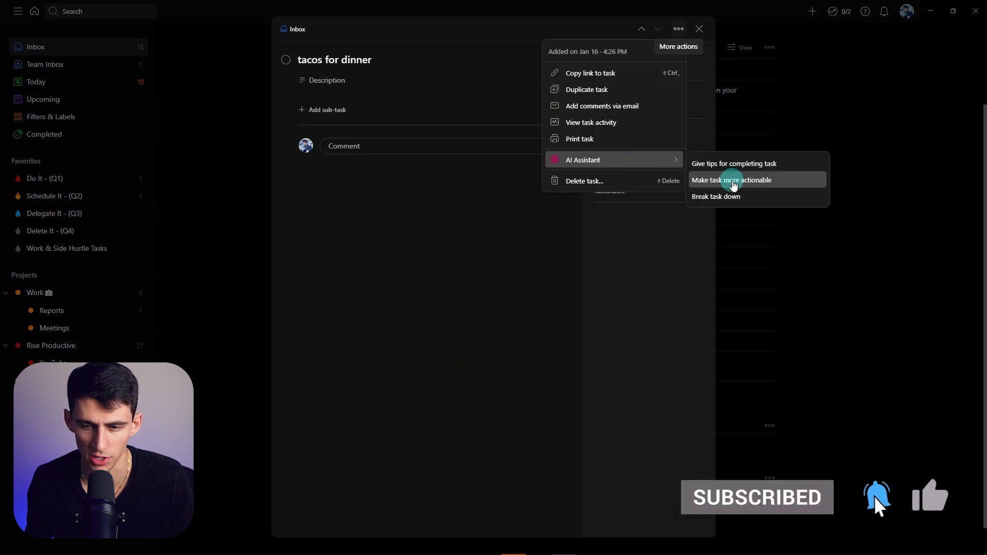
Retry the AI rewrite and accept 'Purchase the ingredients for tacos and prepare them for dinner.'
left_click(731, 181)
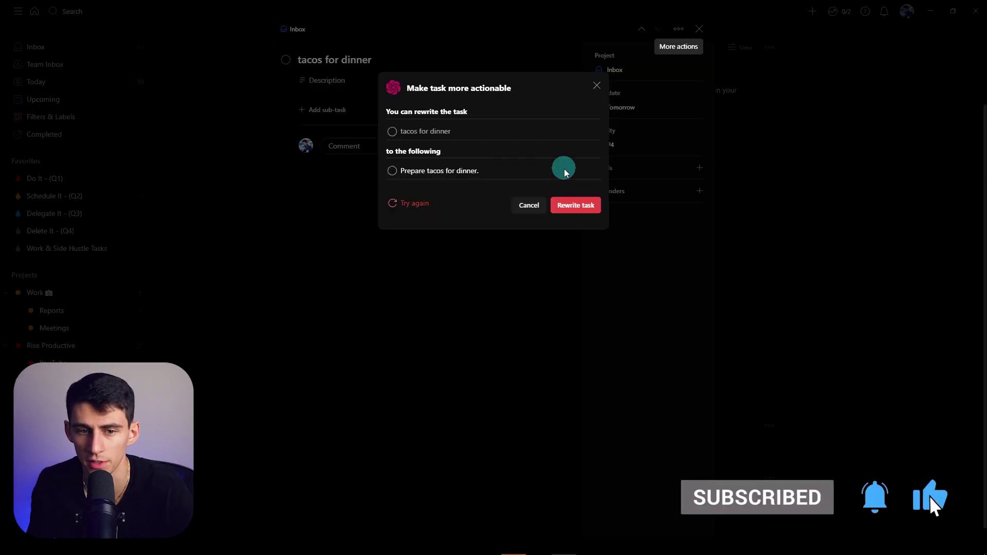
left_click(427, 209)
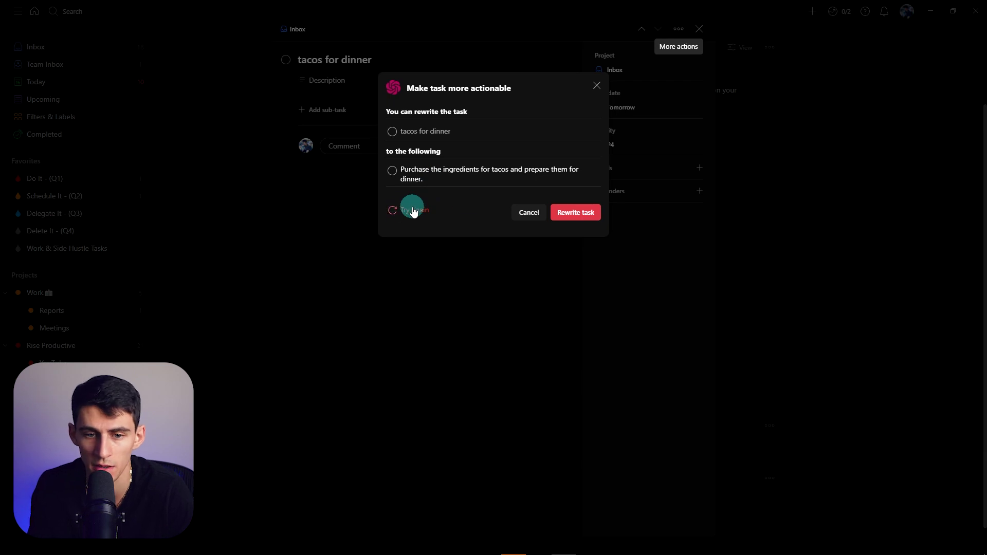
left_click(589, 212)
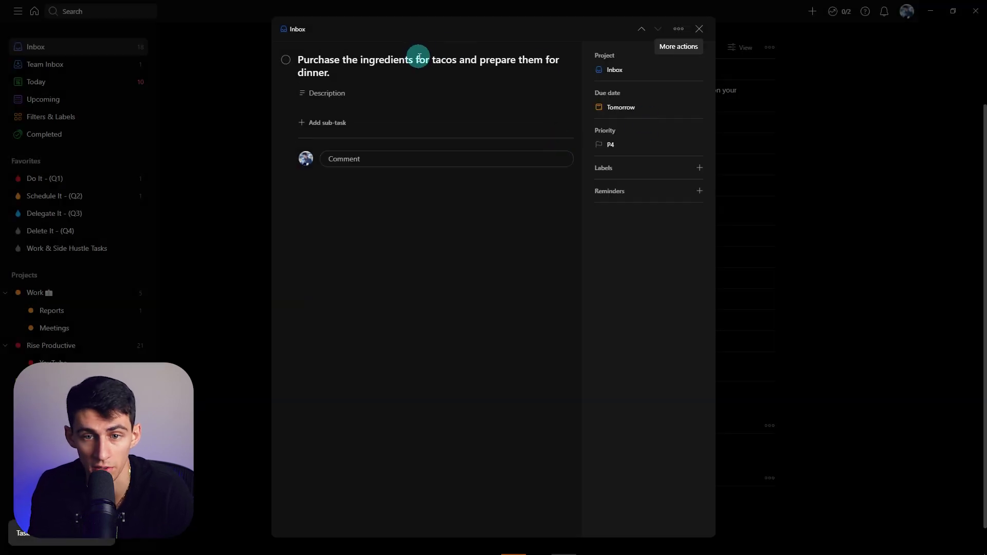
left_click(414, 61)
Have the AI break the taco task into six sub-tasks
left_click(679, 28)
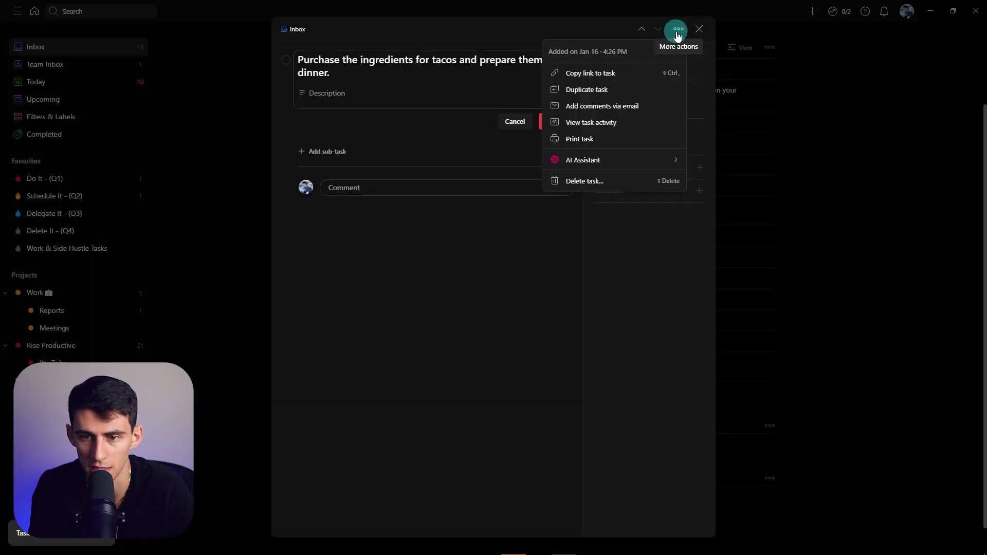
left_click(726, 199)
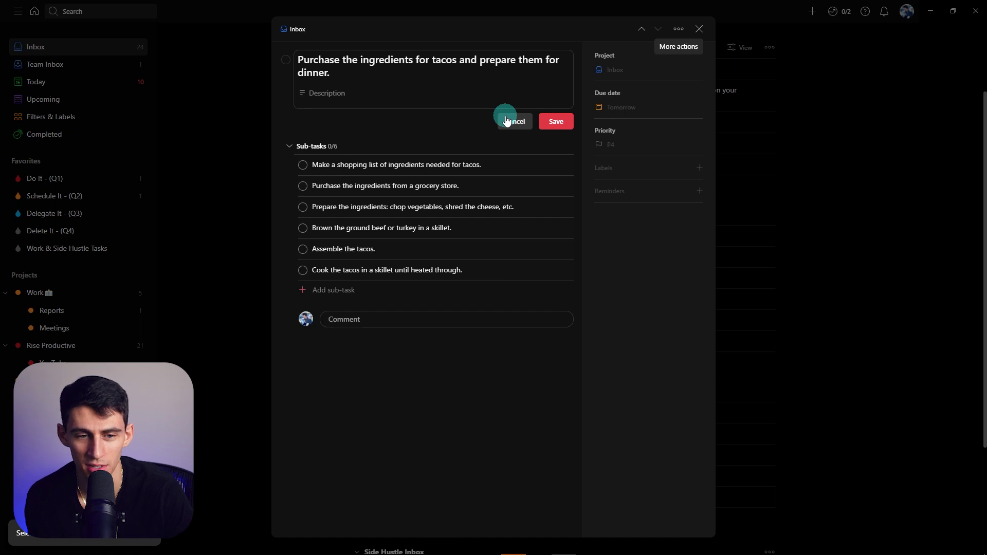
left_click(568, 164)
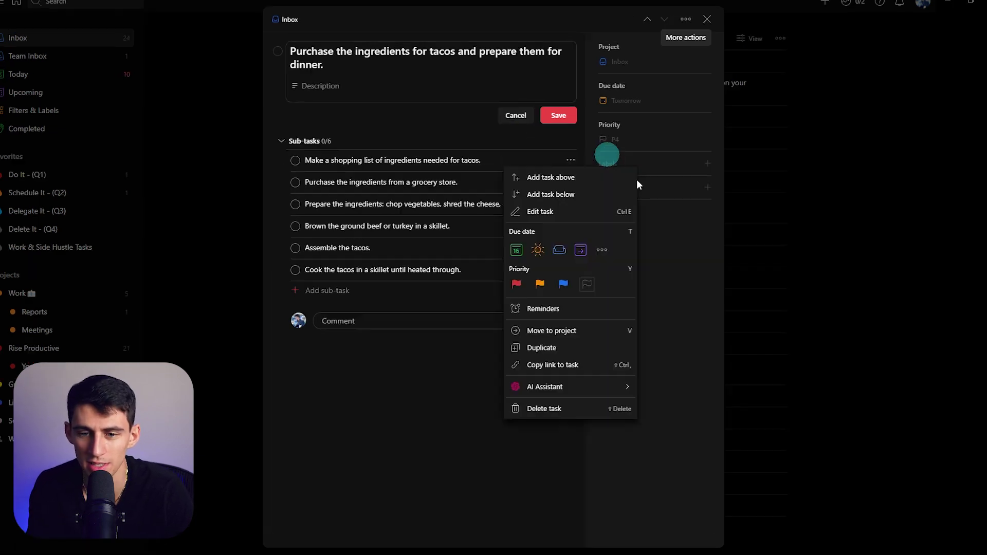
Break the shopping-list sub-task down further and add its six nested sub-tasks
left_click(609, 387)
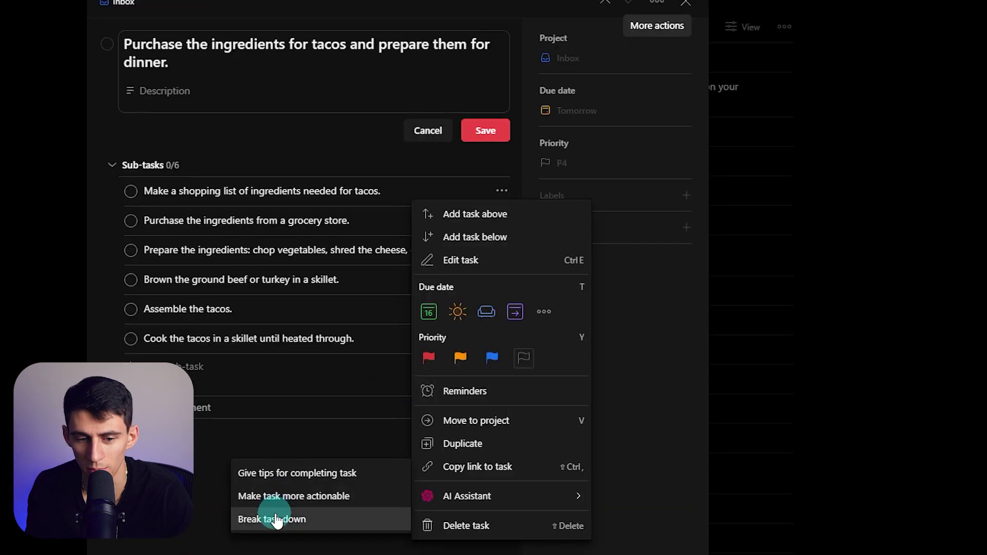
left_click(382, 435)
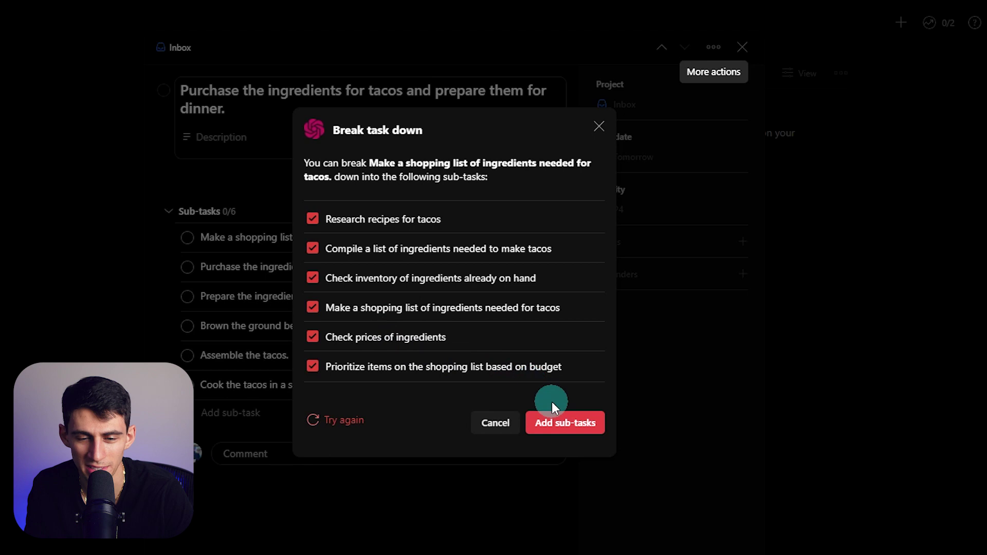
left_click(557, 421)
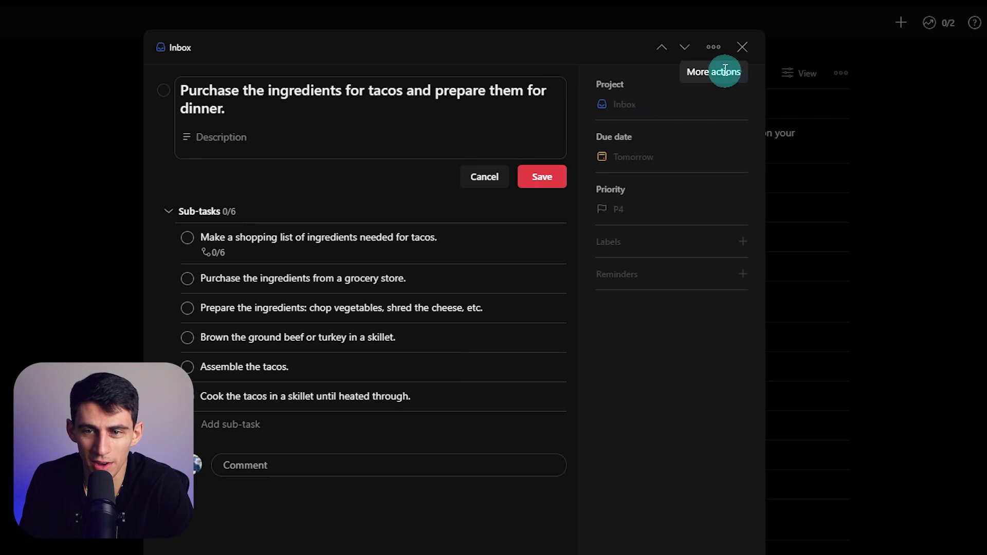
Get AI tips on buying ingredients and assembling the tacos, saved as a comment
left_click(714, 47)
mouse_move(579, 230)
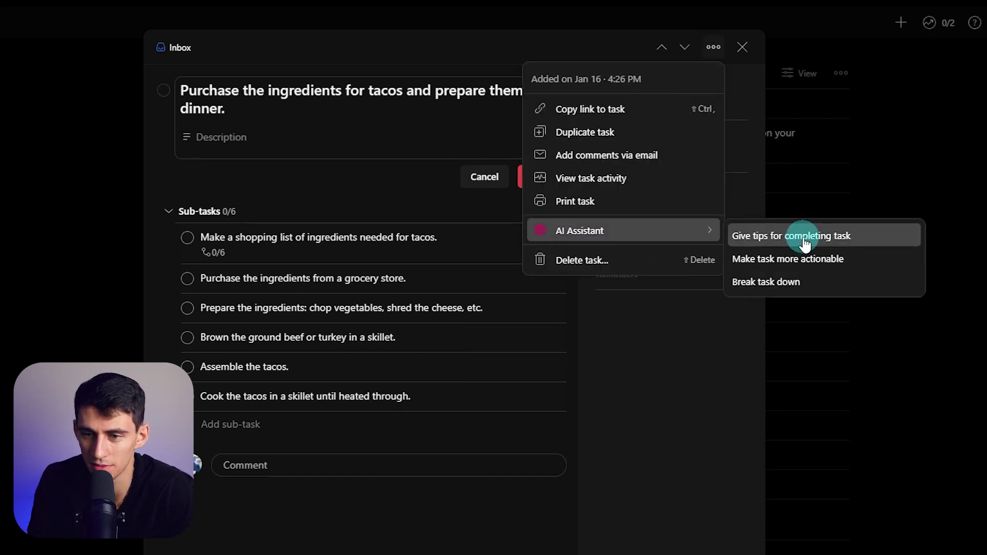
left_click(805, 243)
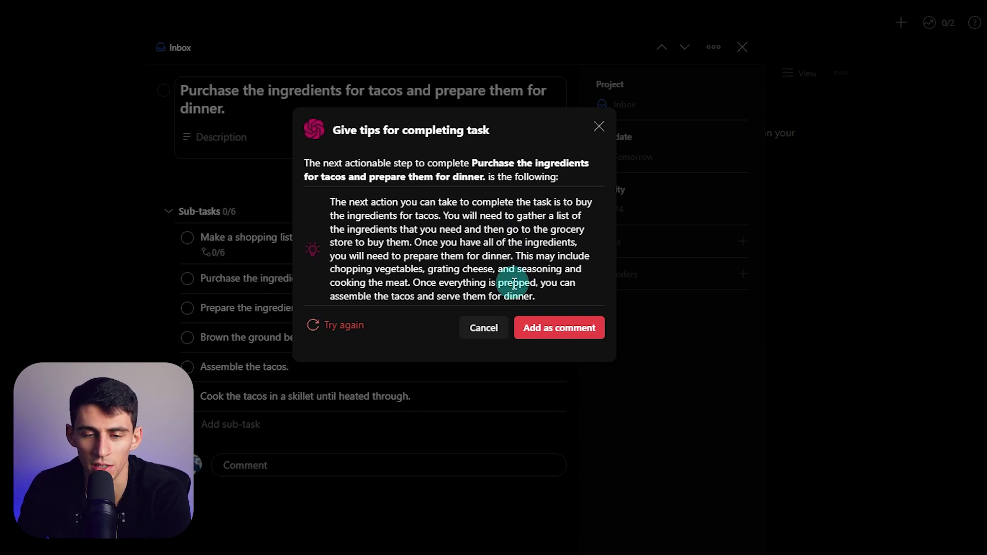
left_click(560, 332)
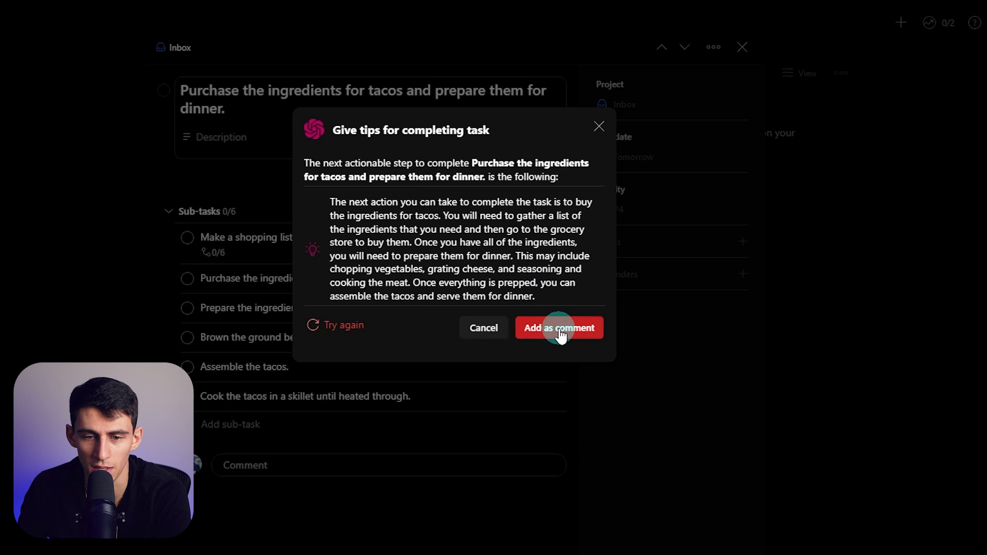